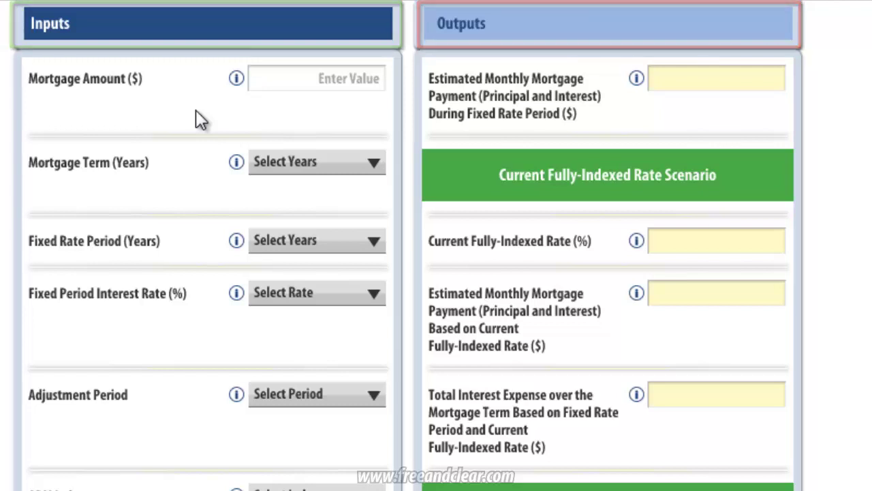
# - Enter 300000 as the mortgage amount
pyautogui.moveTo(233, 87)
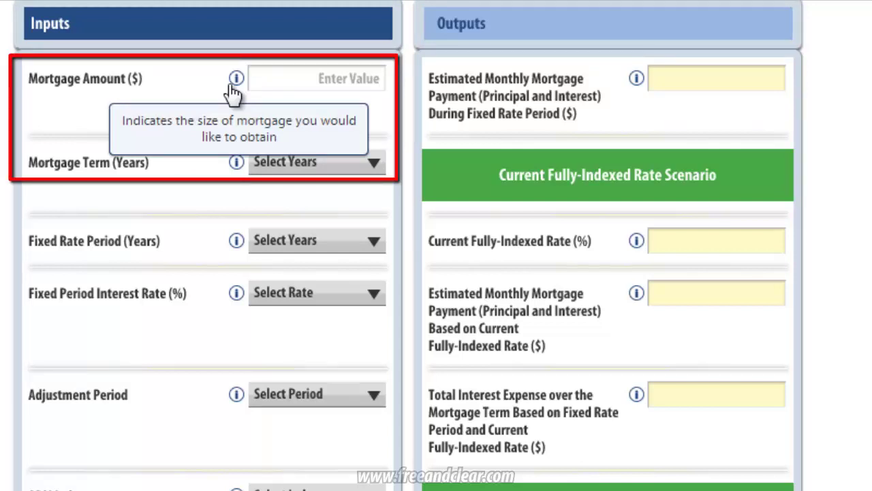
pyautogui.click(295, 75)
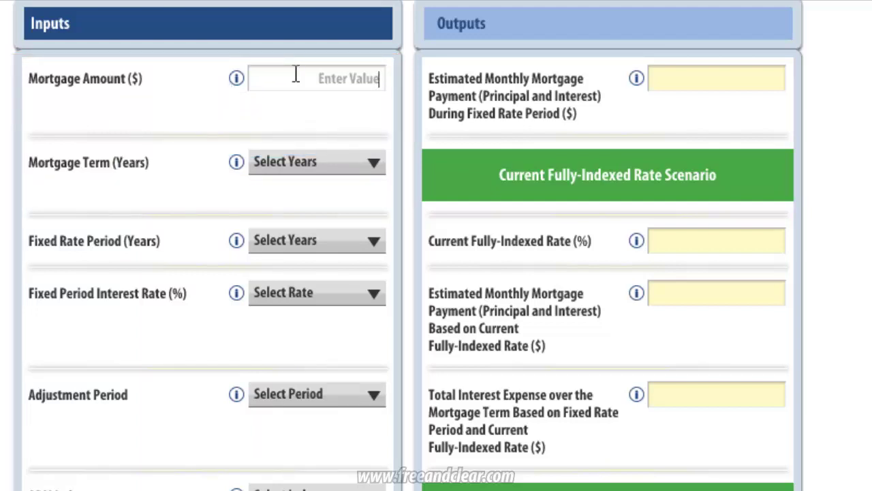
pyautogui.write('3000000')
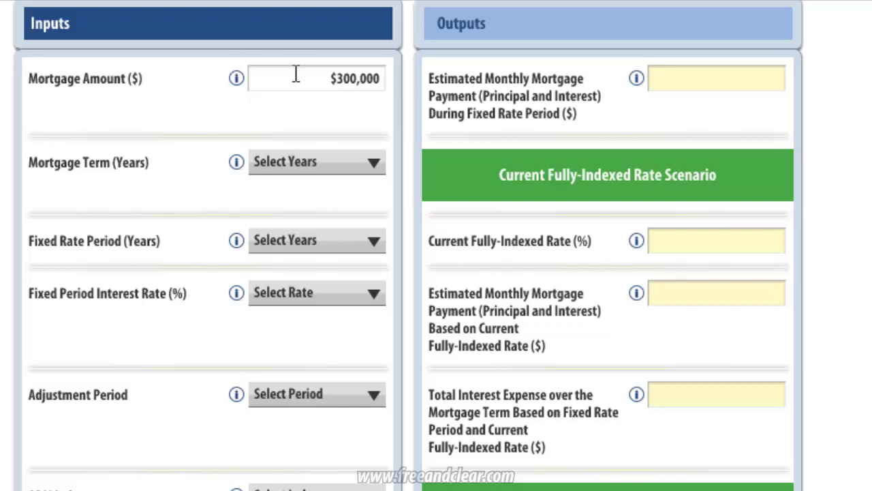
# - Choose a 30-year mortgage term and a 7-year fixed rate period
pyautogui.click(370, 165)
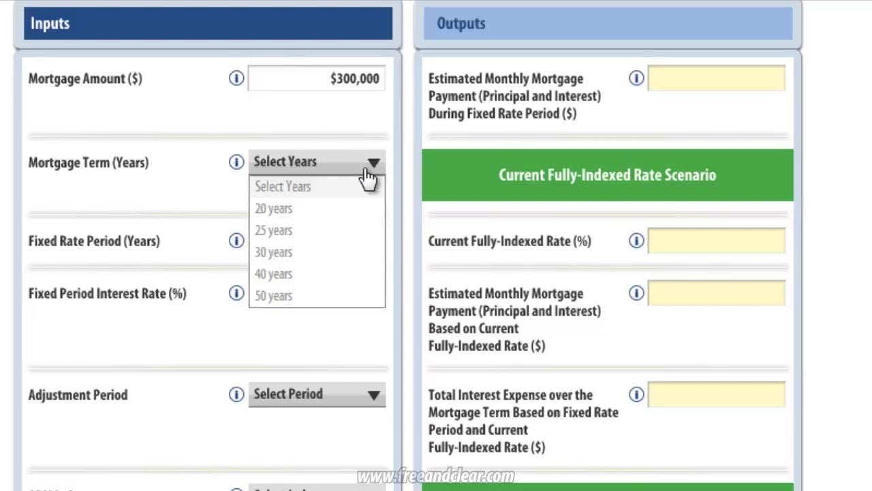
pyautogui.click(303, 254)
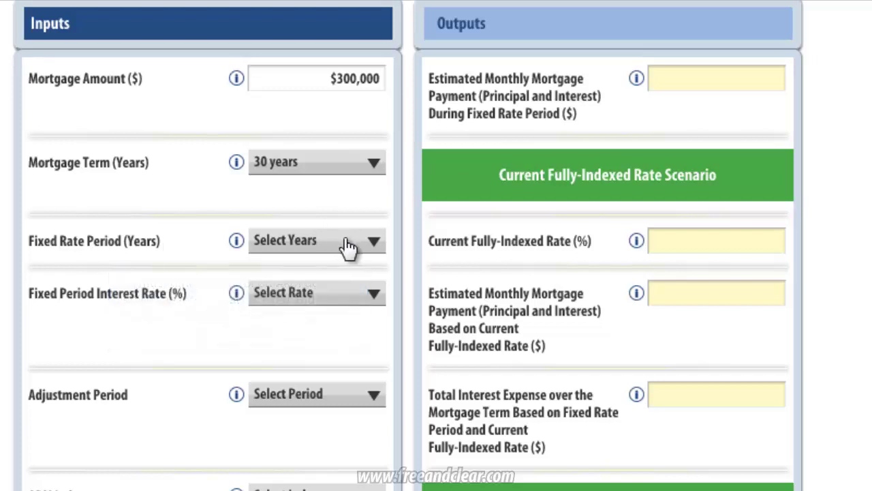
pyautogui.click(375, 246)
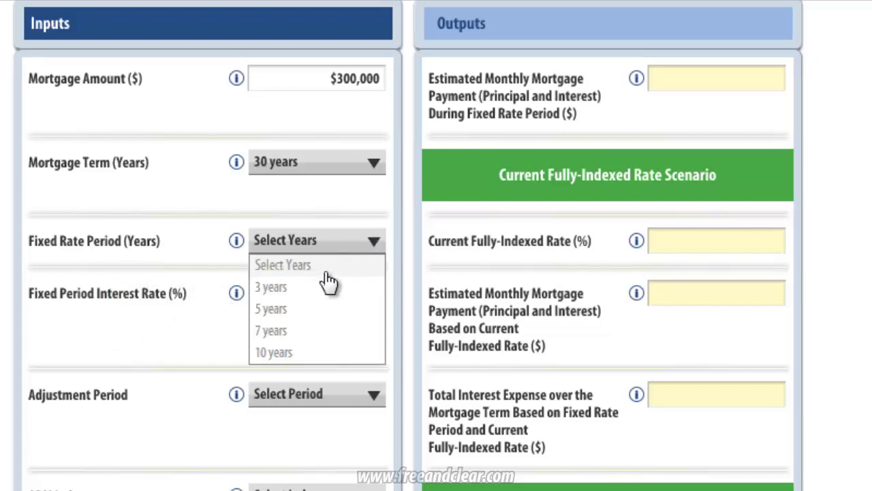
pyautogui.click(278, 333)
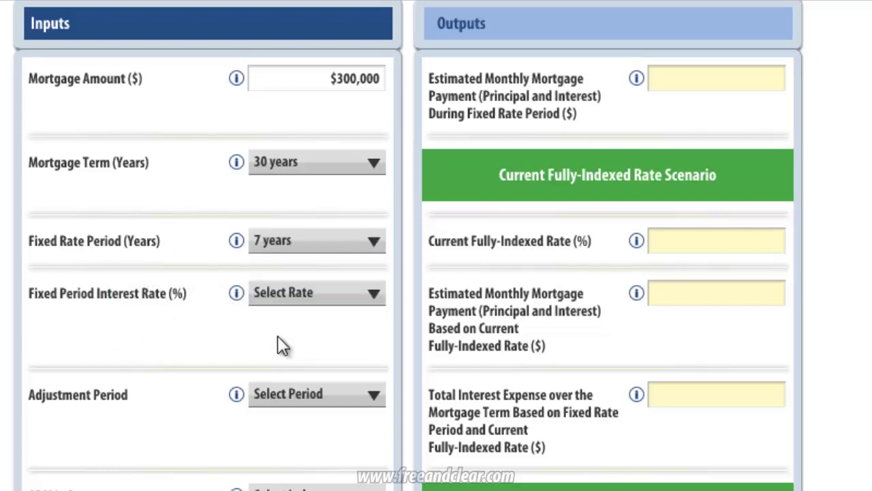
pyautogui.click(184, 345)
# - Pick 3.000% as the fixed-period interest rate and Annual as the adjustment period
pyautogui.moveTo(239, 295)
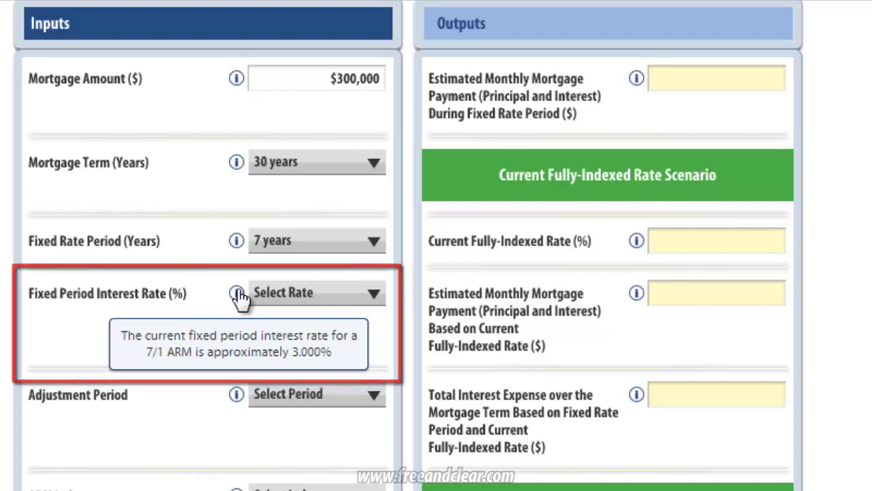
pyautogui.scroll(-3, 241, 295)
pyautogui.click(372, 68)
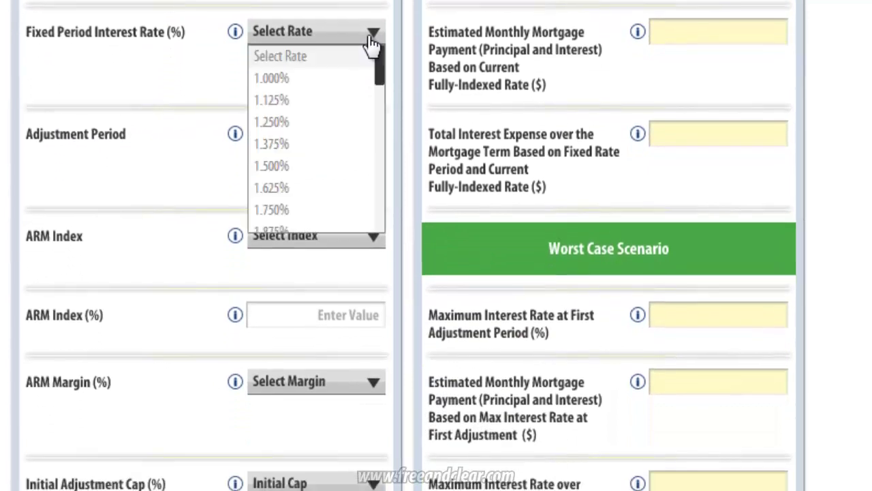
pyautogui.moveTo(380, 88); pyautogui.dragTo(375, 113)
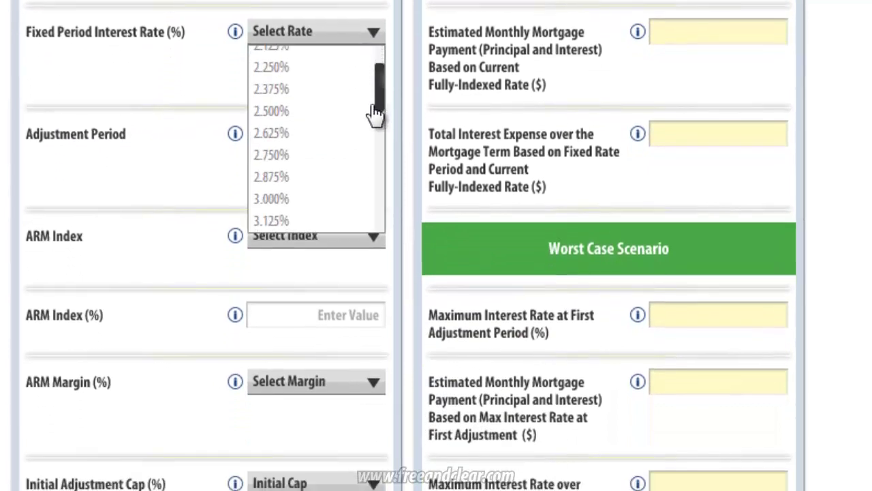
pyautogui.click(272, 197)
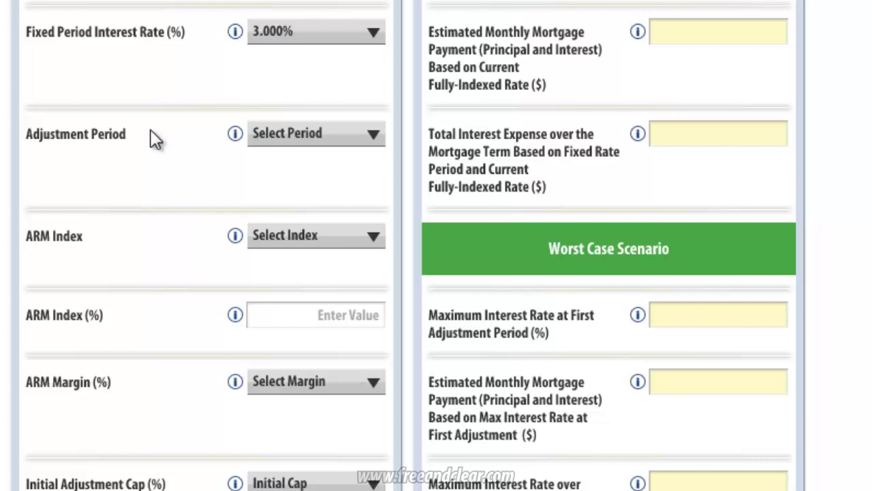
pyautogui.click(366, 140)
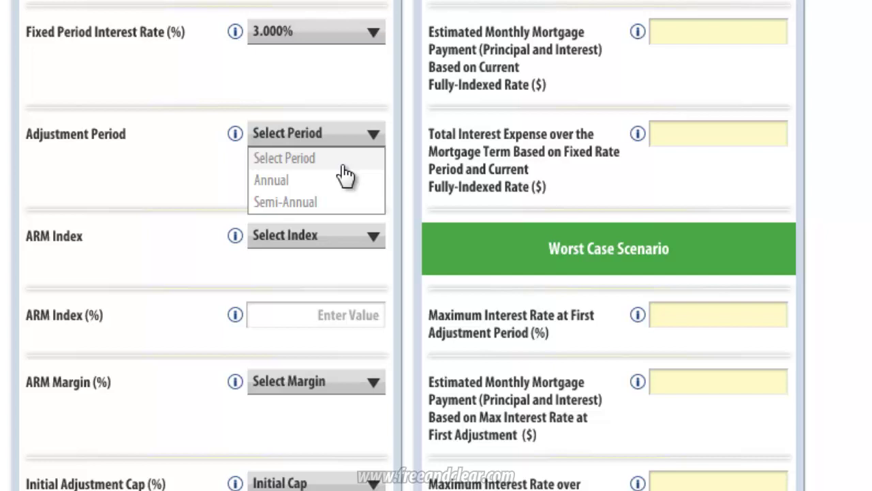
pyautogui.click(320, 180)
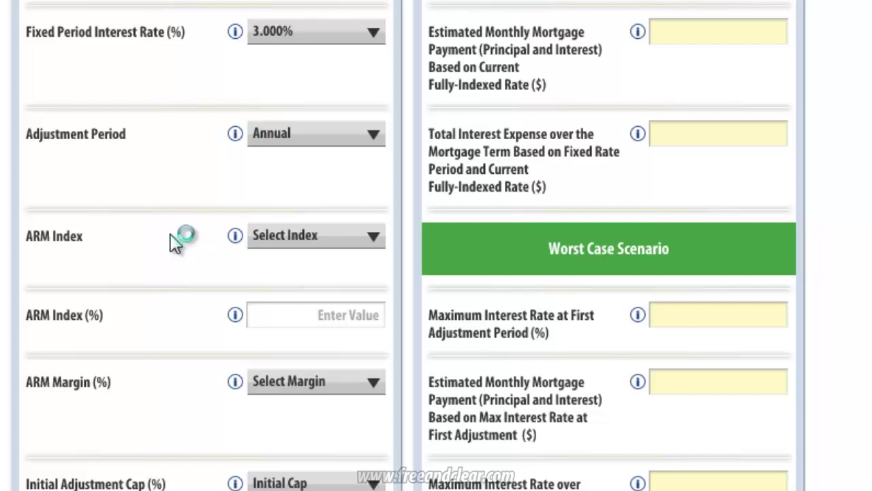
# - Select the Treasury Note ARM index and enter .110 as the index rate
pyautogui.click(375, 242)
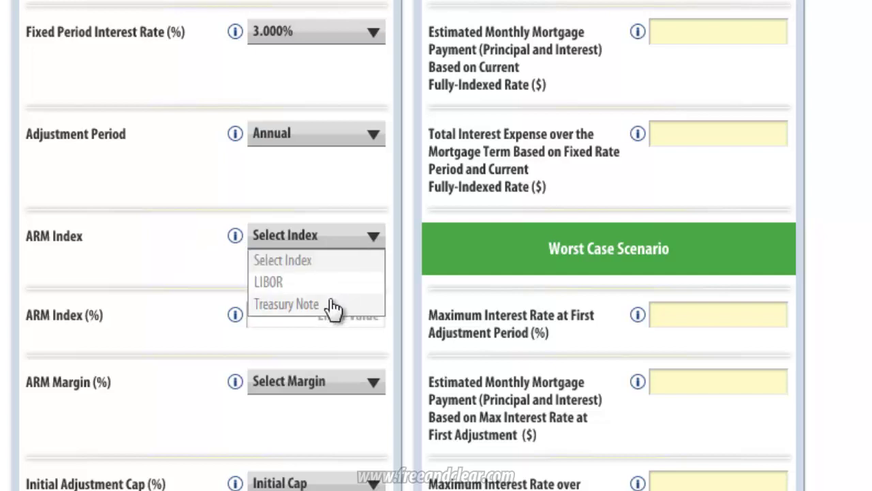
pyautogui.click(334, 306)
pyautogui.moveTo(234, 317)
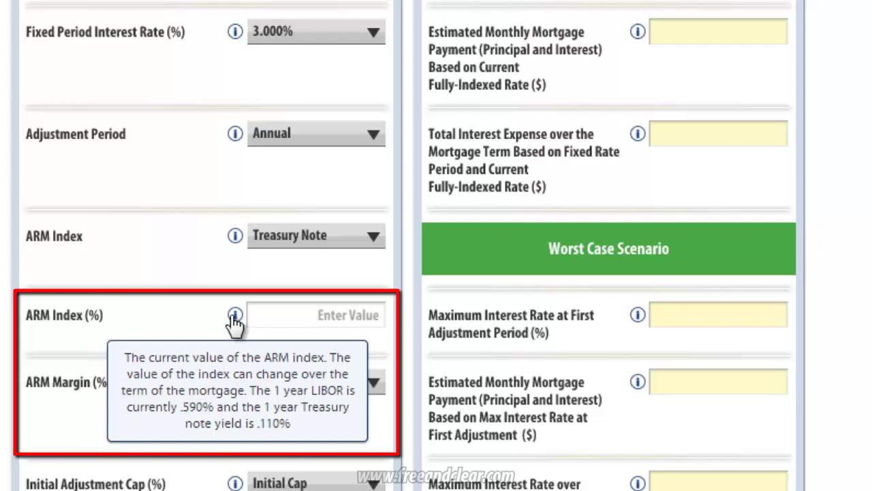
pyautogui.click(356, 316)
pyautogui.write('.110')
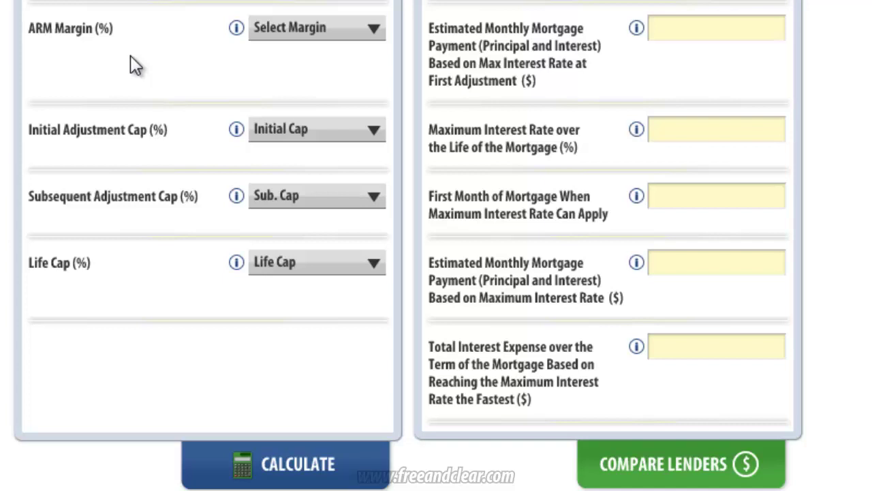
# - Set the ARM margin to 2.250% and the initial adjustment cap to 5.000%
pyautogui.click(372, 27)
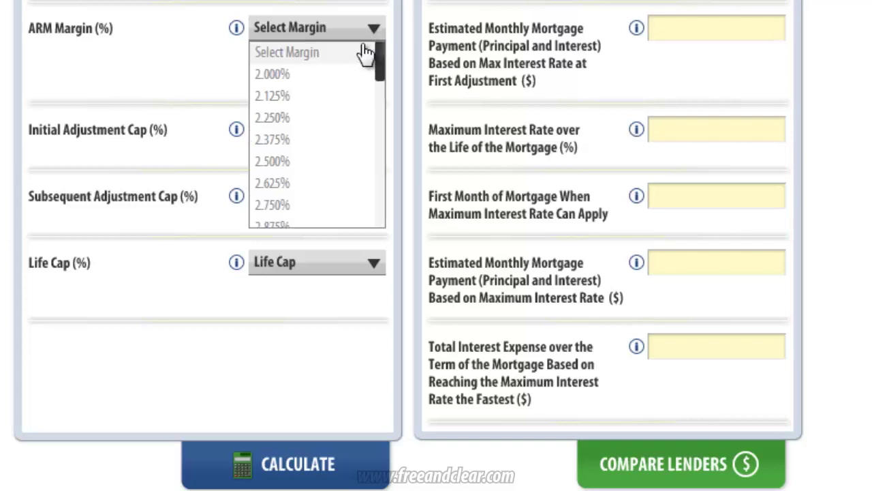
pyautogui.click(300, 118)
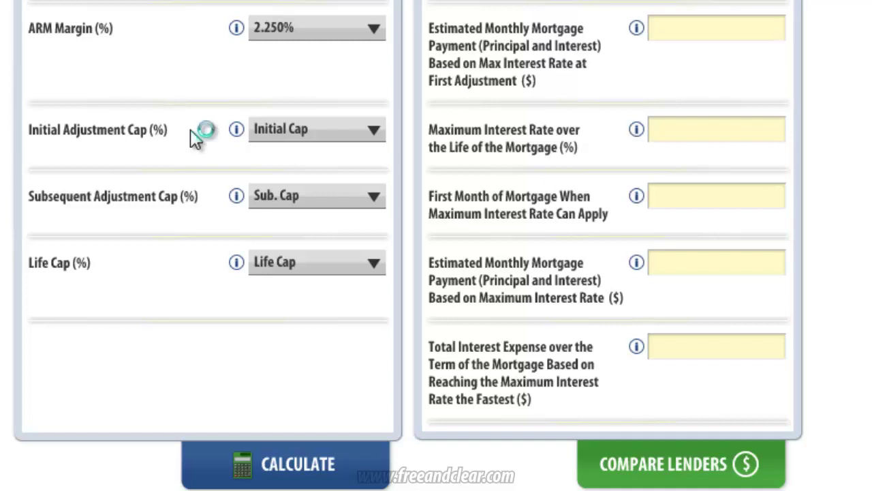
pyautogui.click(374, 133)
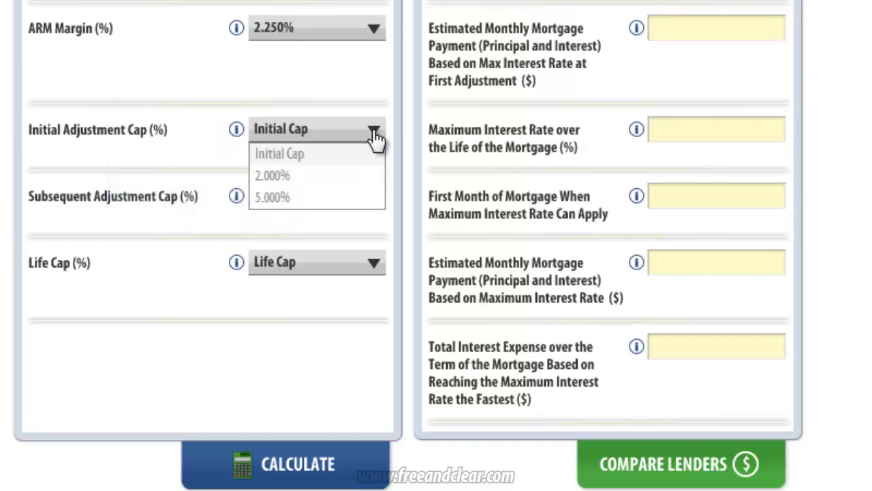
pyautogui.click(272, 197)
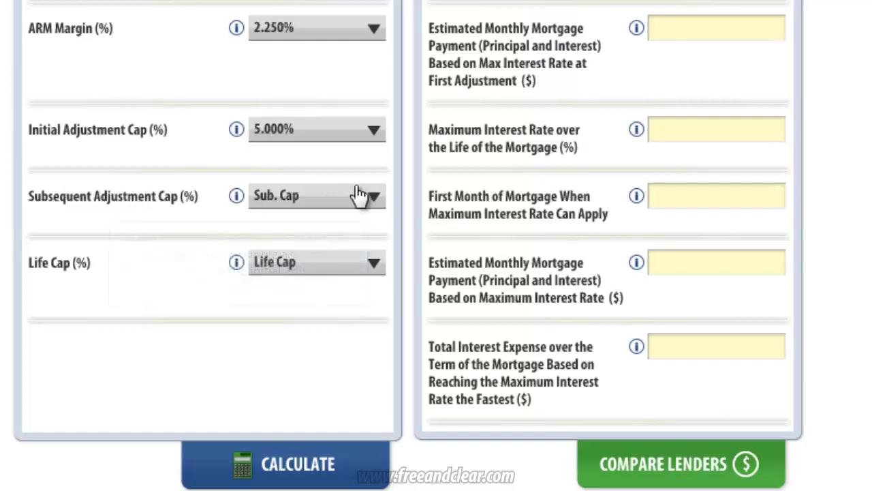
# - Choose 2.000% for the subsequent adjustment cap and 7.000% for the life cap
pyautogui.click(378, 203)
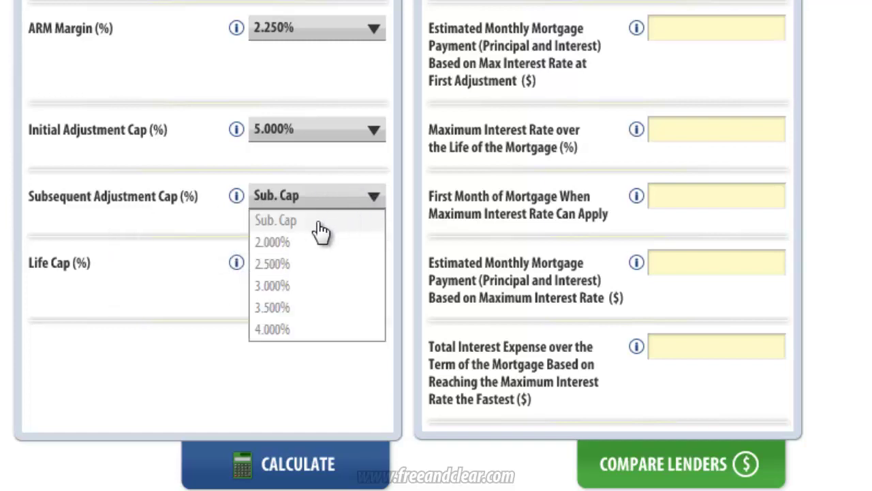
pyautogui.click(294, 242)
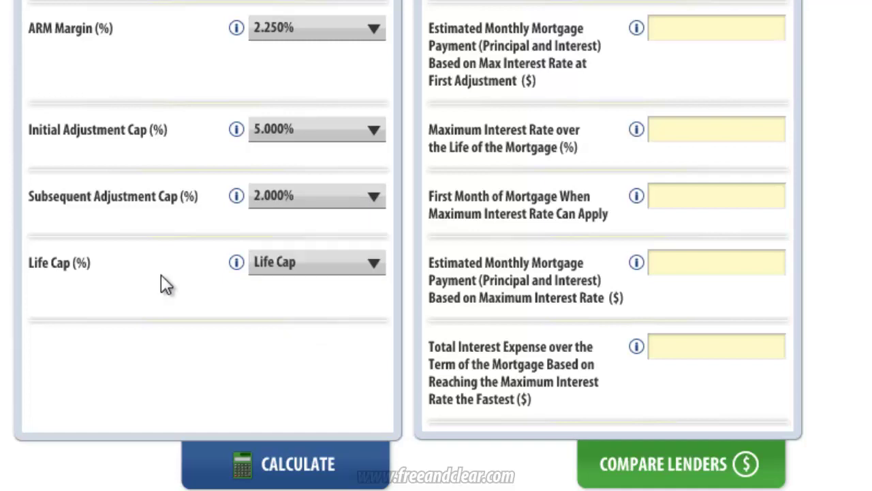
pyautogui.click(377, 267)
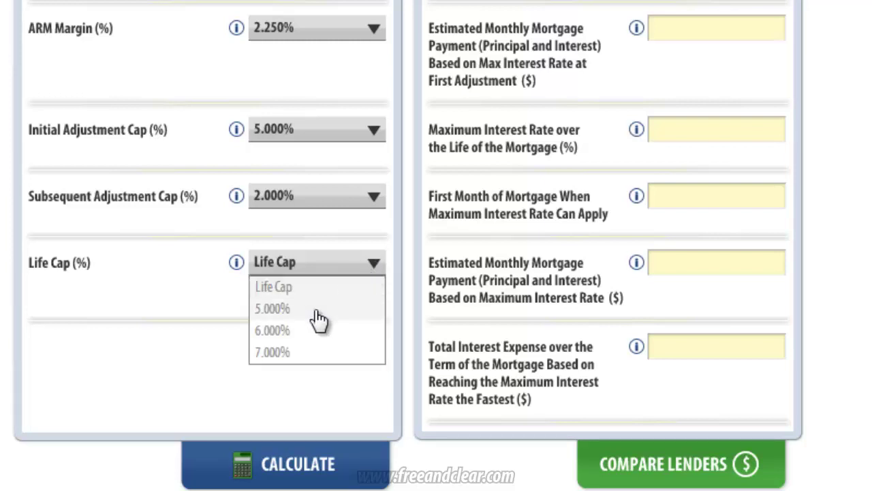
pyautogui.click(290, 352)
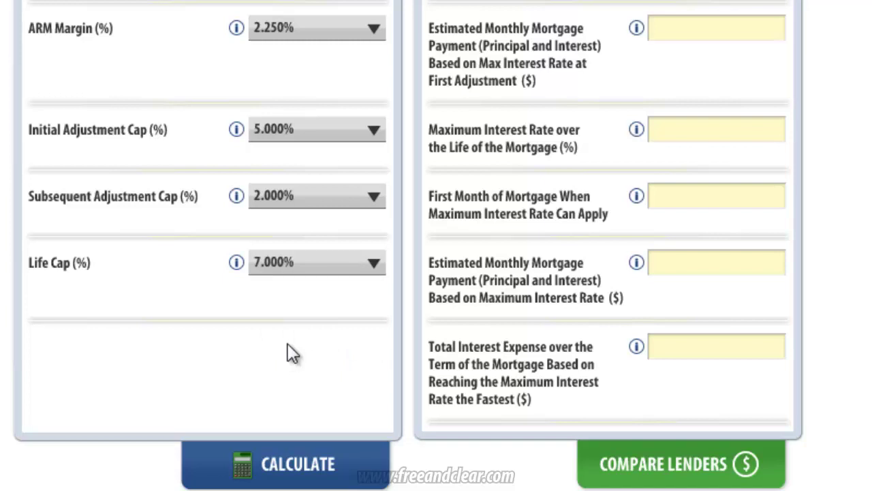
# - Calculate the outputs: $1,265 fixed-period payment, 2.36% fully-indexed rate, $132,923 total interest
pyautogui.click(264, 460)
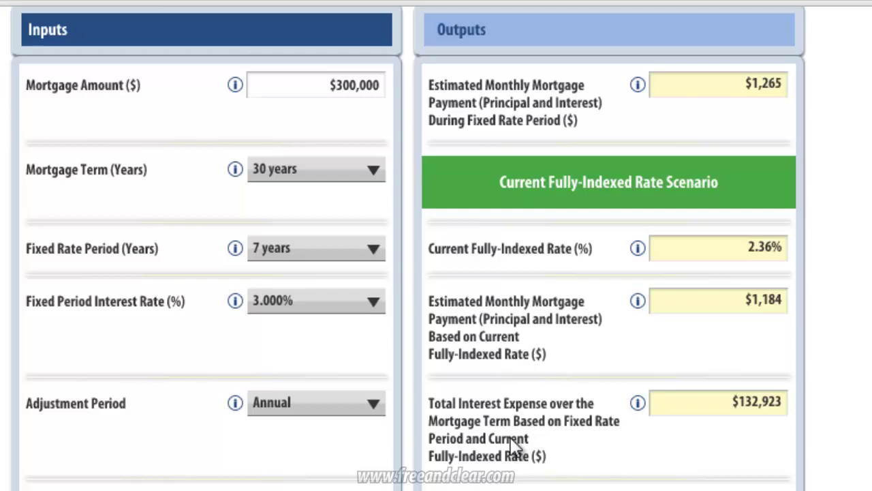
pyautogui.scroll(-7, 516, 422)
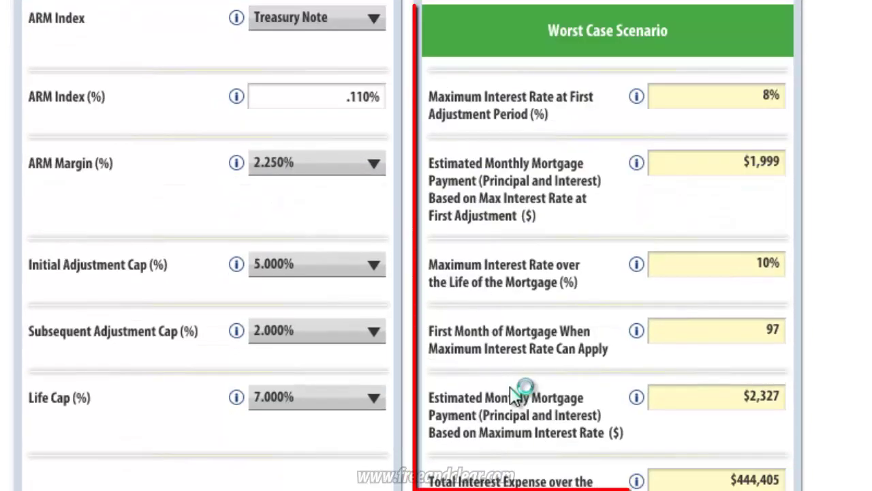
pyautogui.click(526, 112)
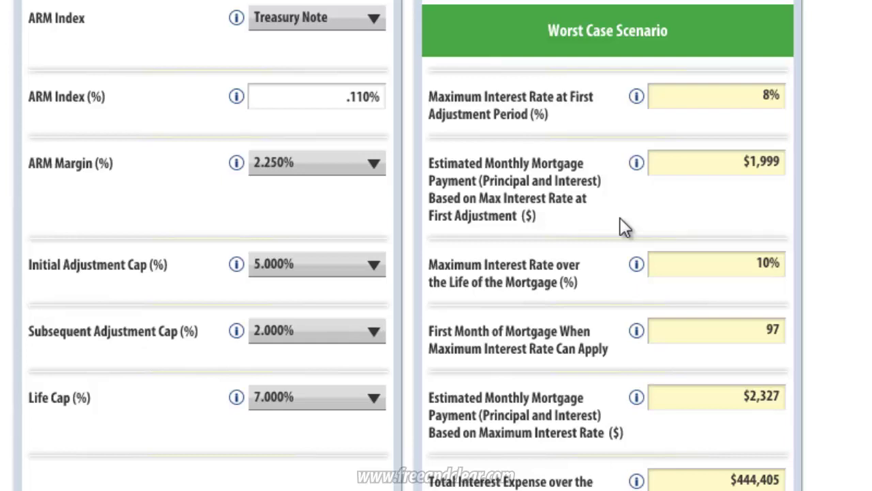
pyautogui.scroll(7, 620, 228)
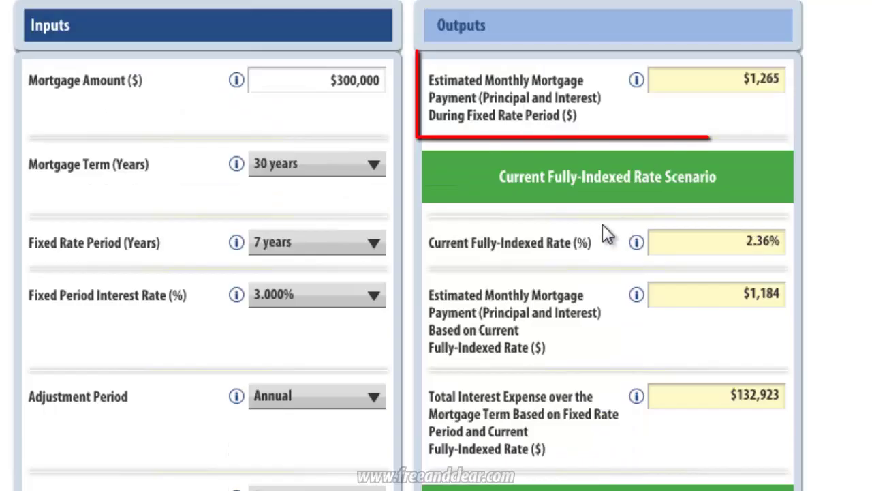
pyautogui.scroll(-7, 593, 269)
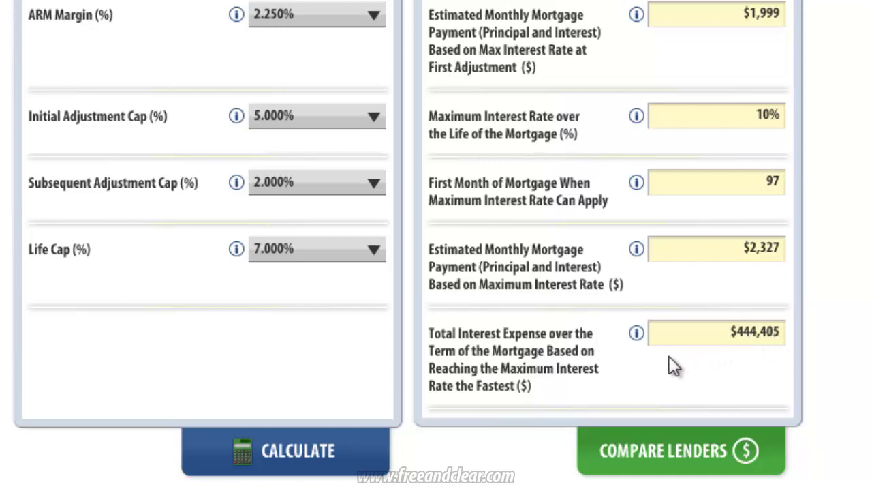
pyautogui.scroll(5, 669, 366)
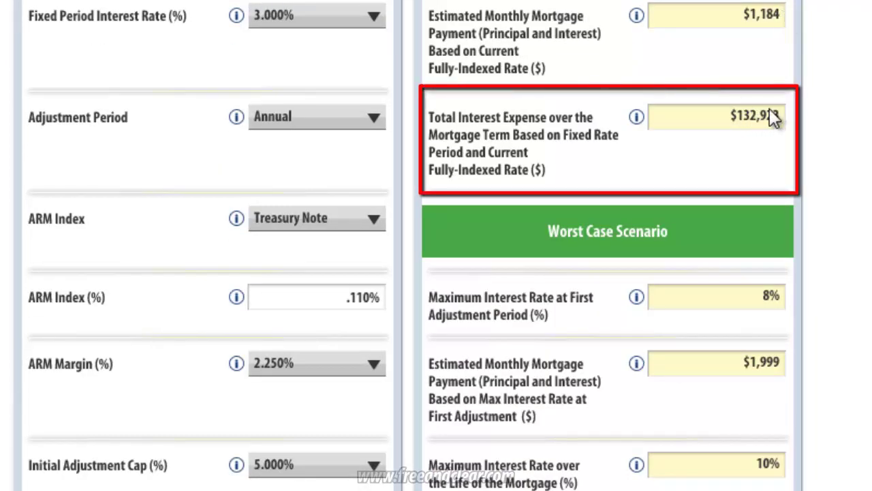
# - Lower the initial adjustment cap to 2.000%, then bring up the lender rate comparison
pyautogui.scroll(2, 769, 111)
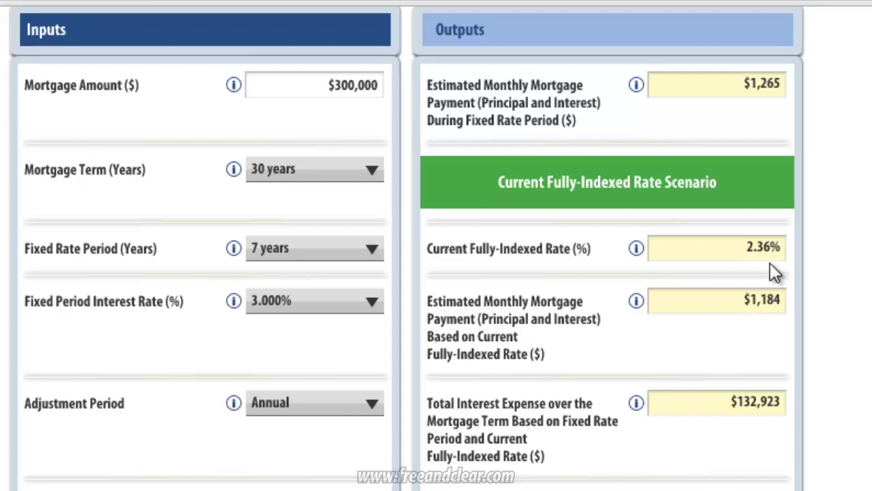
pyautogui.scroll(-6, 770, 263)
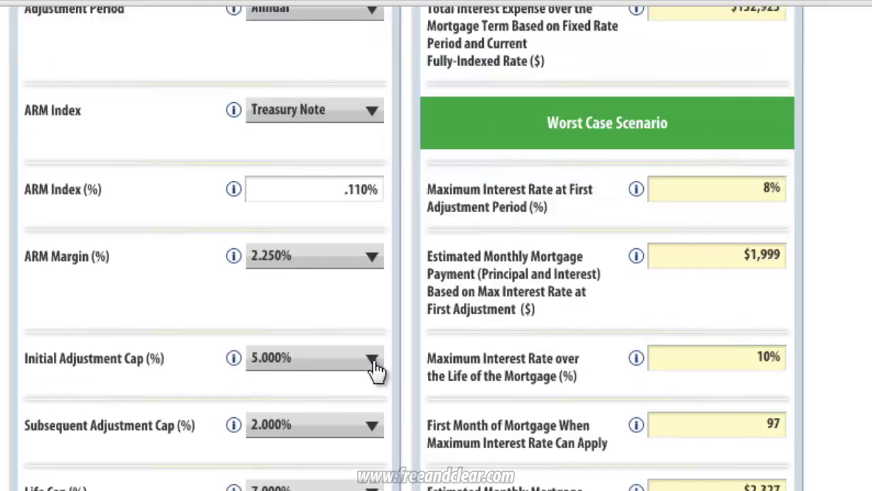
pyautogui.click(373, 359)
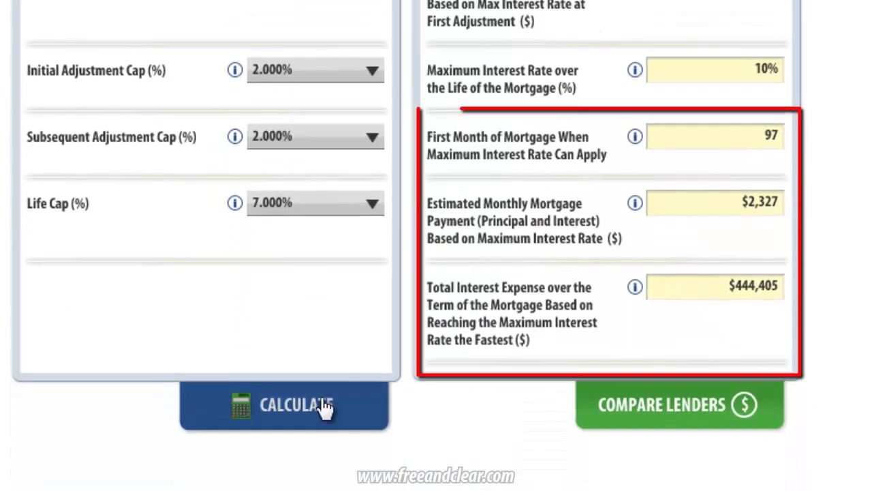
pyautogui.click(321, 405)
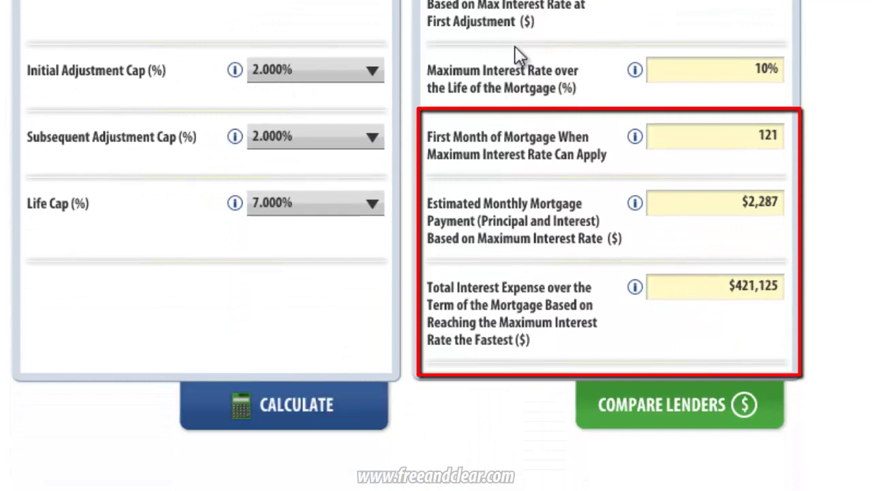
pyautogui.scroll(-2, 518, 344)
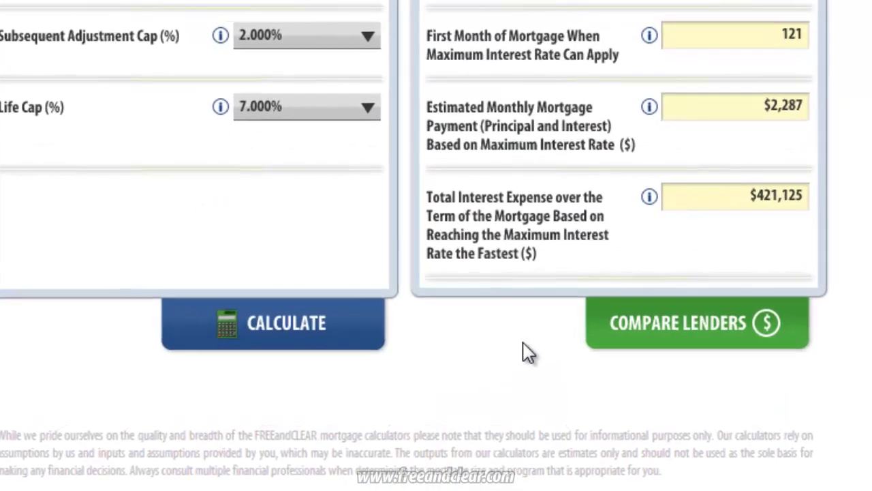
pyautogui.click(659, 334)
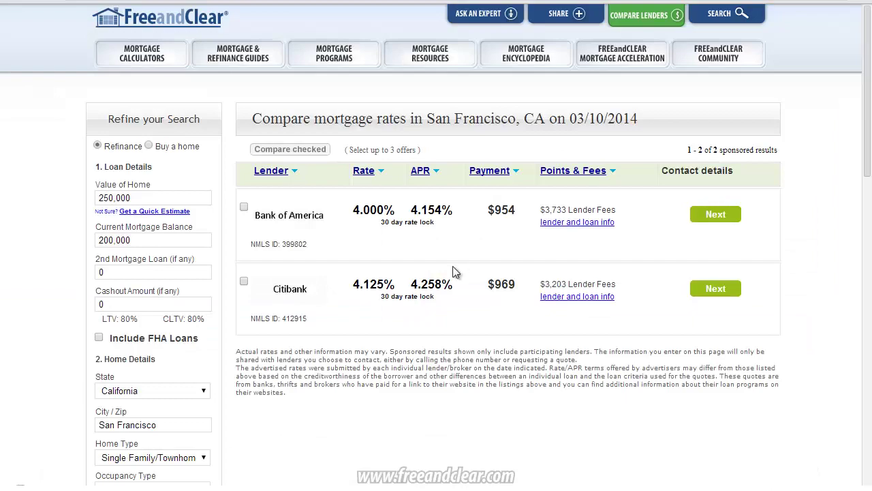
# - Show lender rates for the 7-Year ARM loan type, then go to Ask an Expert
pyautogui.scroll(-2, 328, 356)
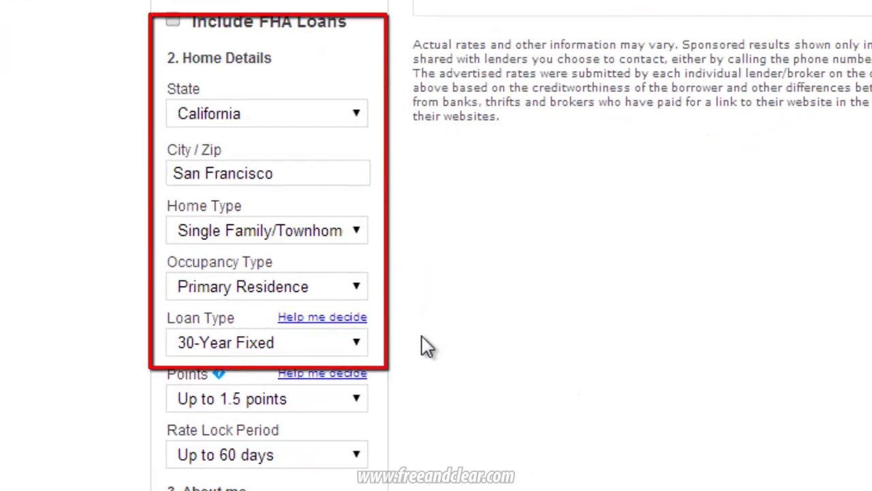
pyautogui.click(356, 344)
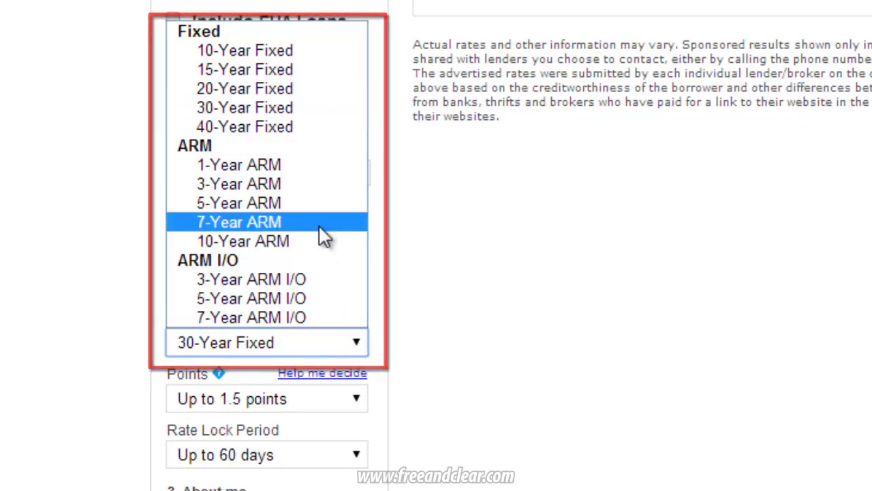
pyautogui.click(265, 243)
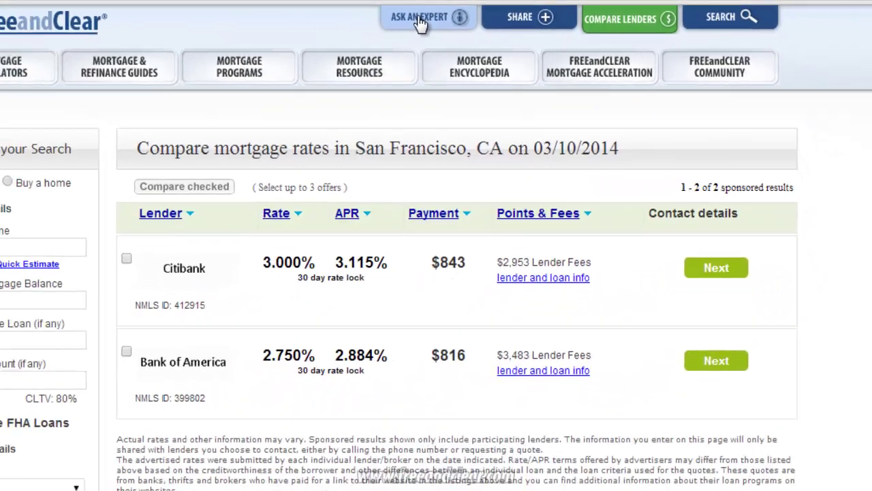
pyautogui.click(332, 24)
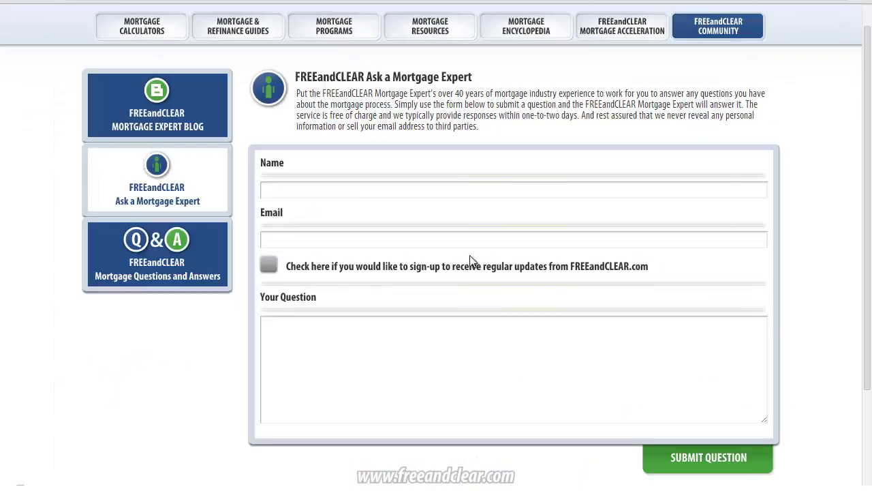